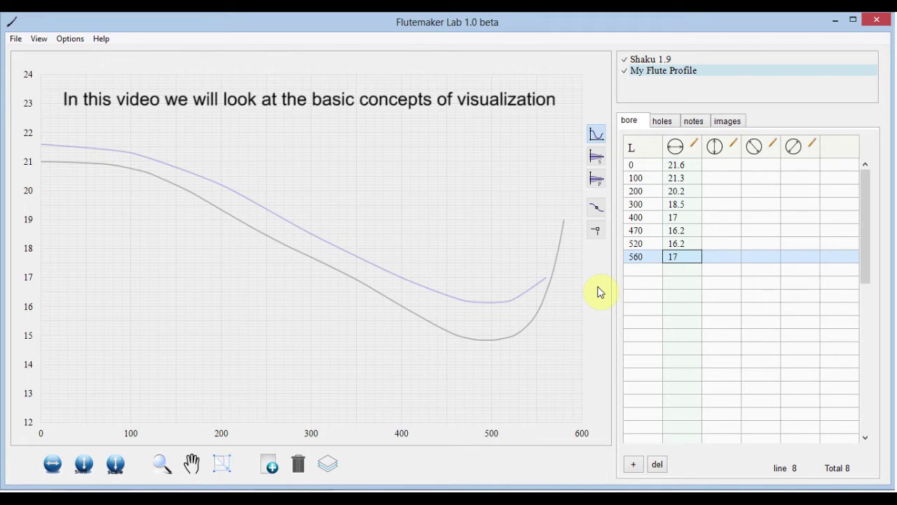
Step: Uncheck My Flute Profile so only the Shaku 1.9 diameter line remains plotted
left_click(625, 70)
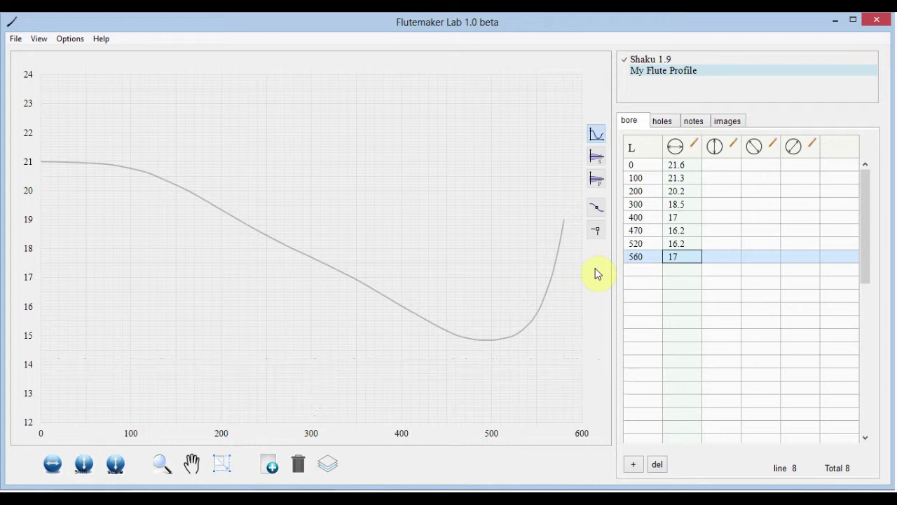
Step: Display the Shaku 1.9 bore as a shaded cross-section, stretched vertically to about ±2
left_click(596, 162)
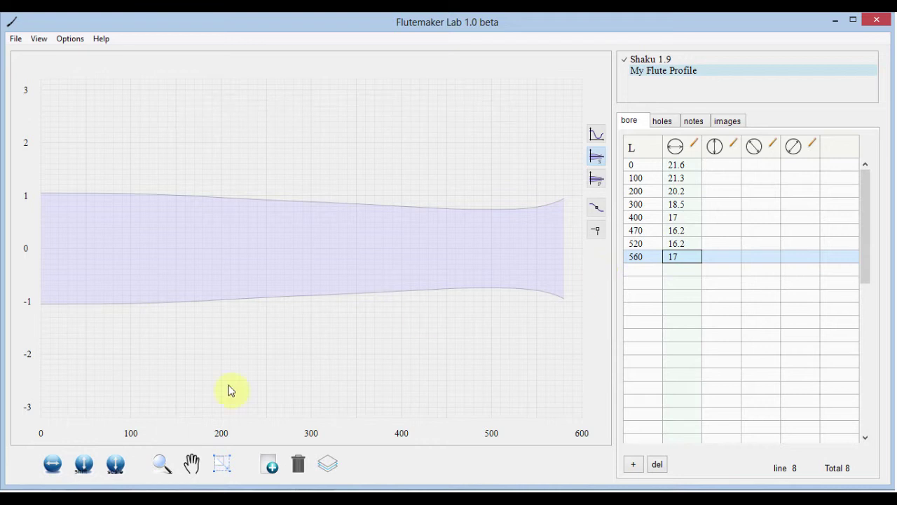
left_click(158, 468)
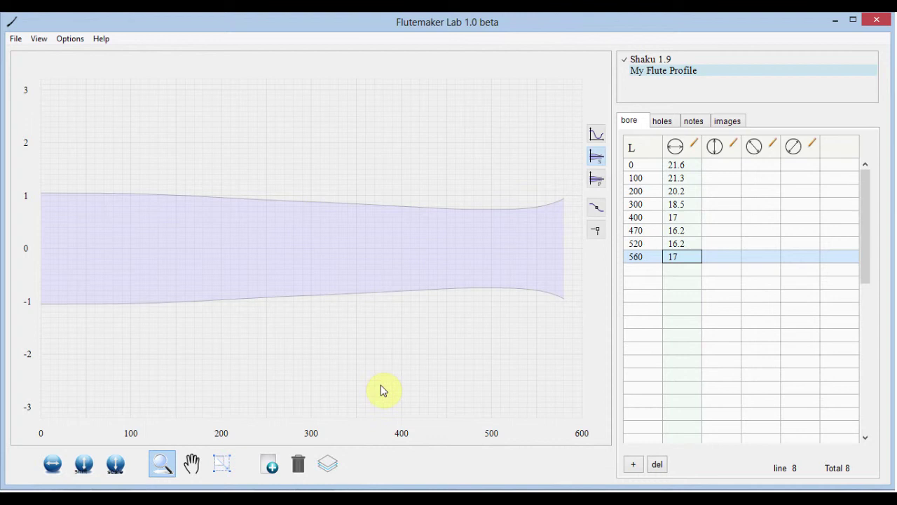
left_click_drag(383, 390, 379, 240)
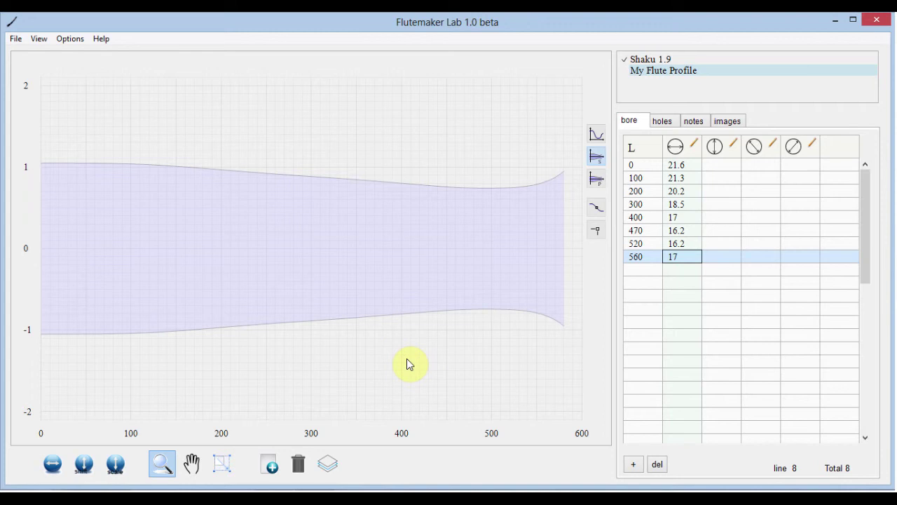
left_click_drag(417, 371, 393, 413)
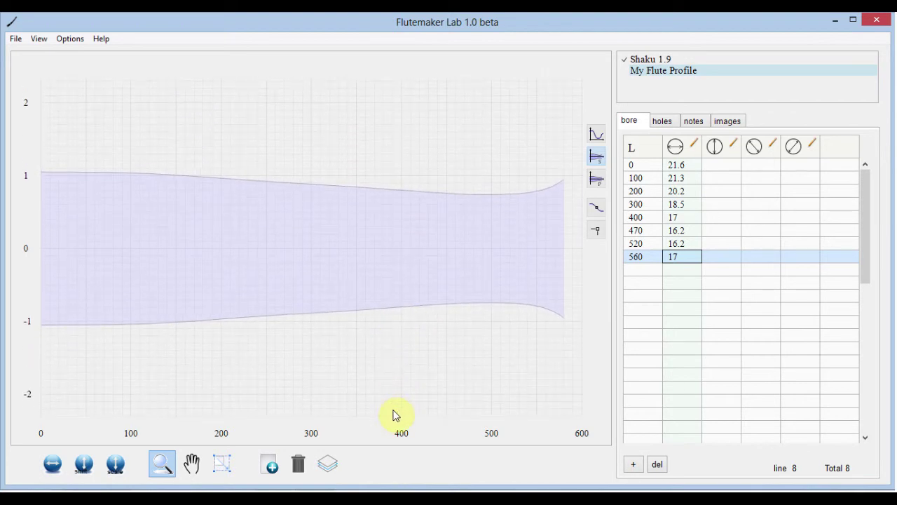
Step: Overlay the pink My Flute Profile cross-section and zoom vertically to 10 mm radius grid steps
left_click(625, 72)
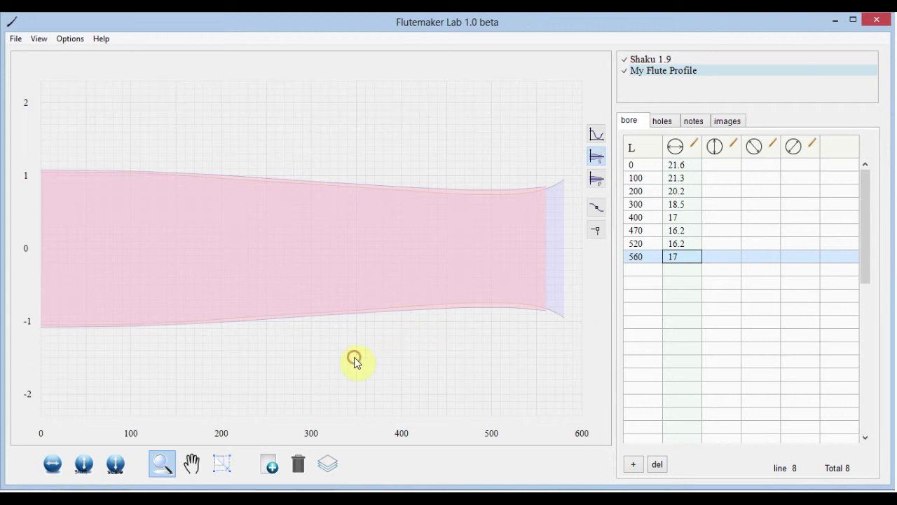
left_click_drag(354, 357, 354, 126)
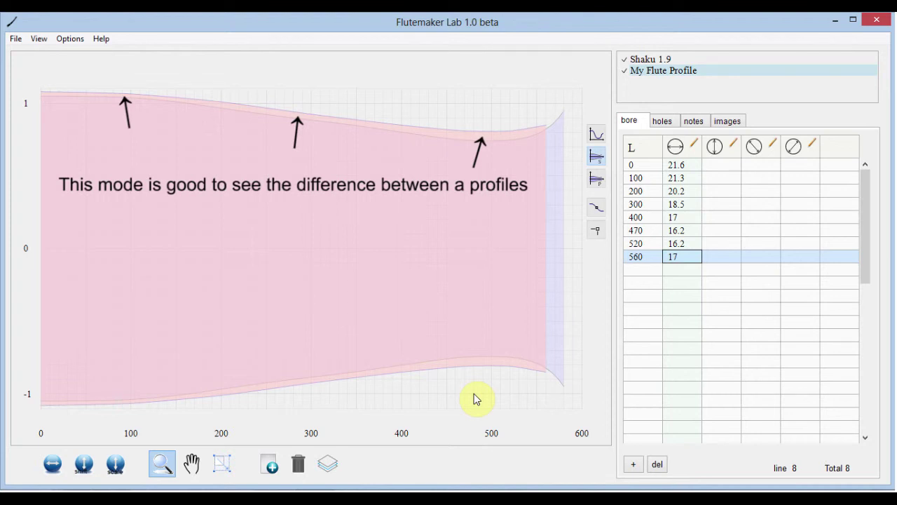
left_click_drag(417, 219, 411, 293)
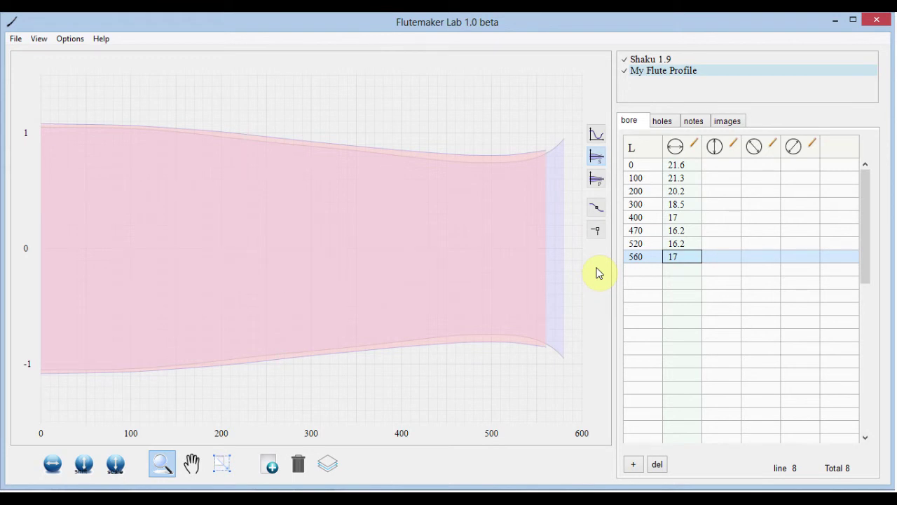
Step: Uncheck My Flute Profile and switch to the proportional view, showing Shaku 1.9 as a thin band
left_click(625, 72)
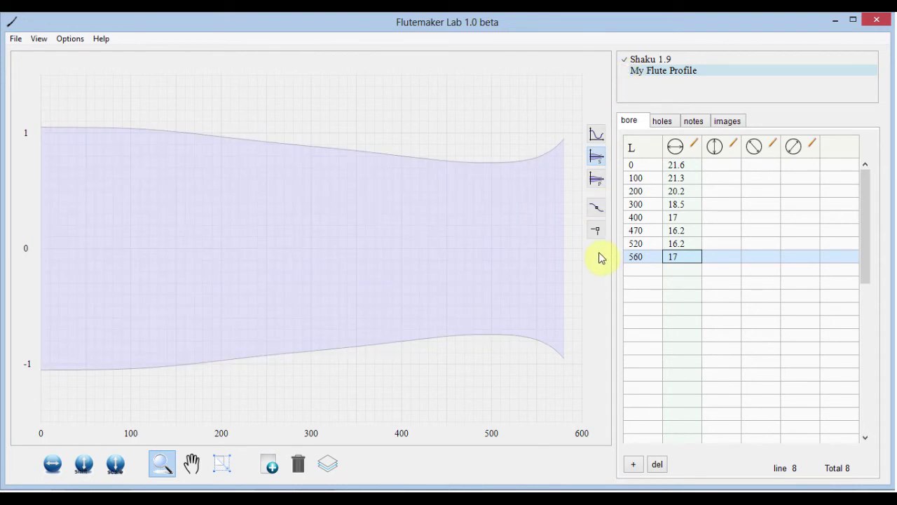
left_click(597, 183)
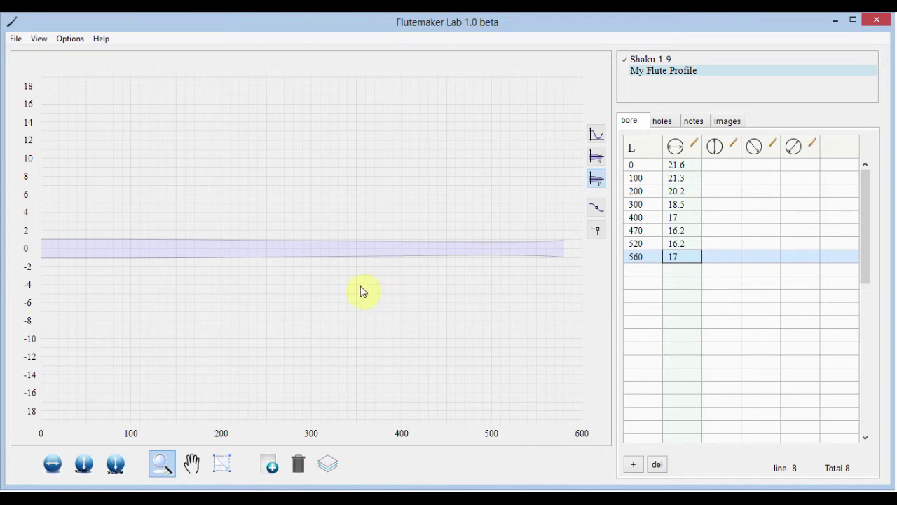
left_click(345, 303)
left_click_drag(346, 303, 364, 204)
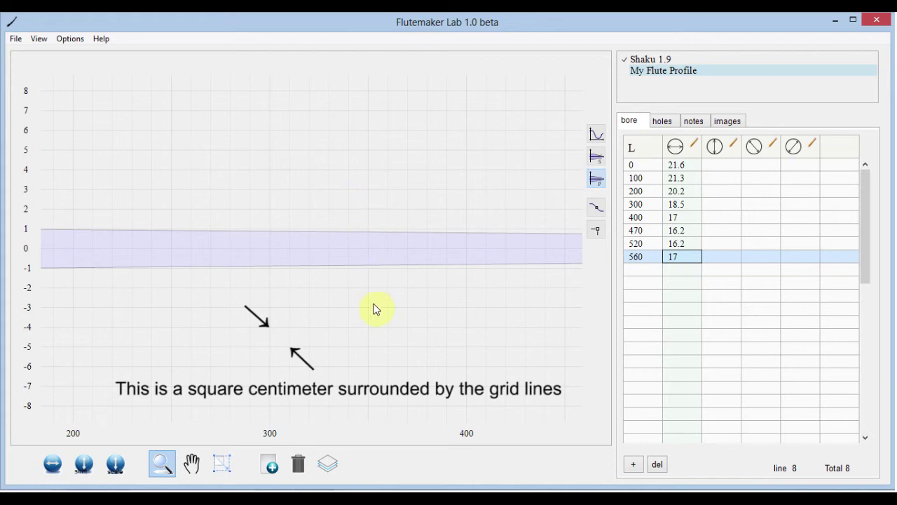
left_click_drag(374, 309, 410, 163)
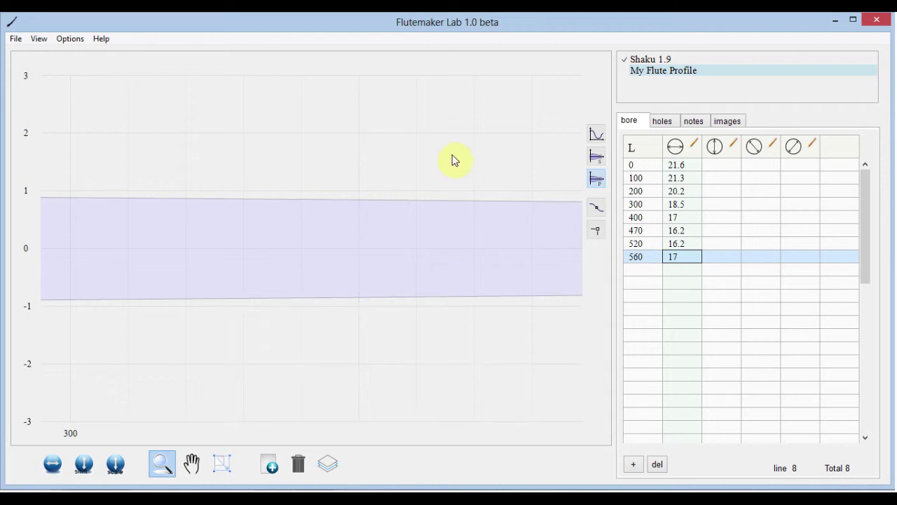
left_click_drag(452, 156, 412, 388)
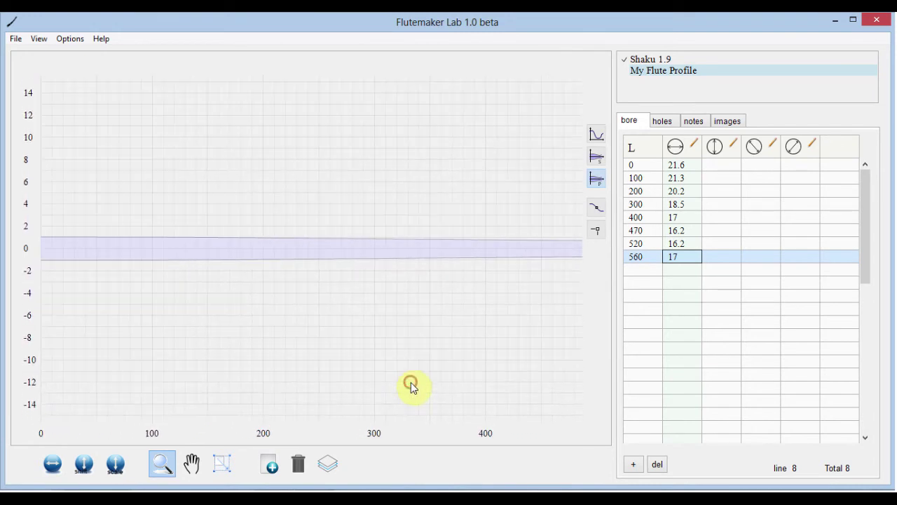
left_click_drag(417, 138, 405, 234)
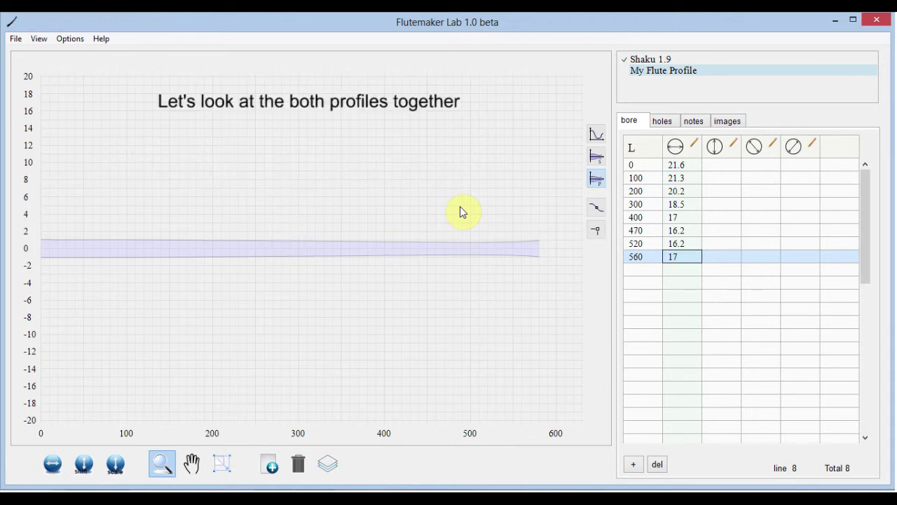
Step: Overlay My Flute Profile on the proportional Shaku 1.9 band again and zoom in on both bands
left_click(624, 72)
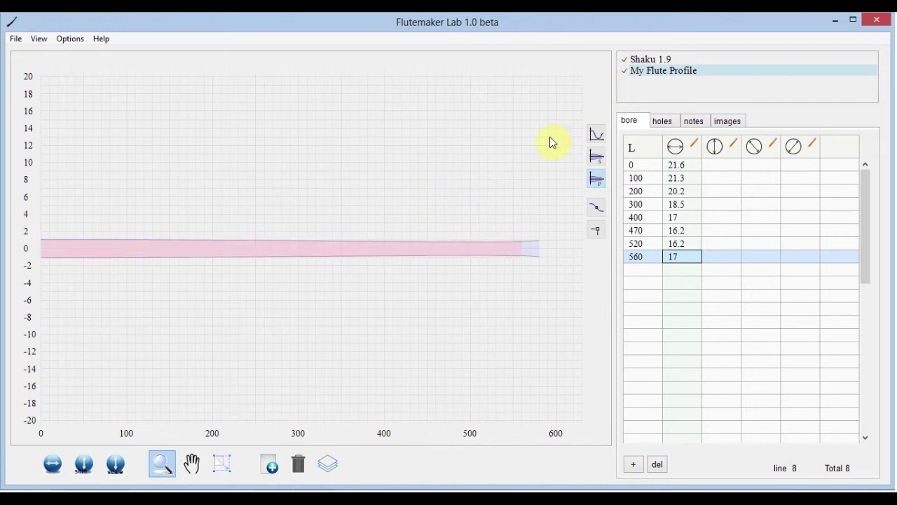
left_click_drag(419, 255, 440, 77)
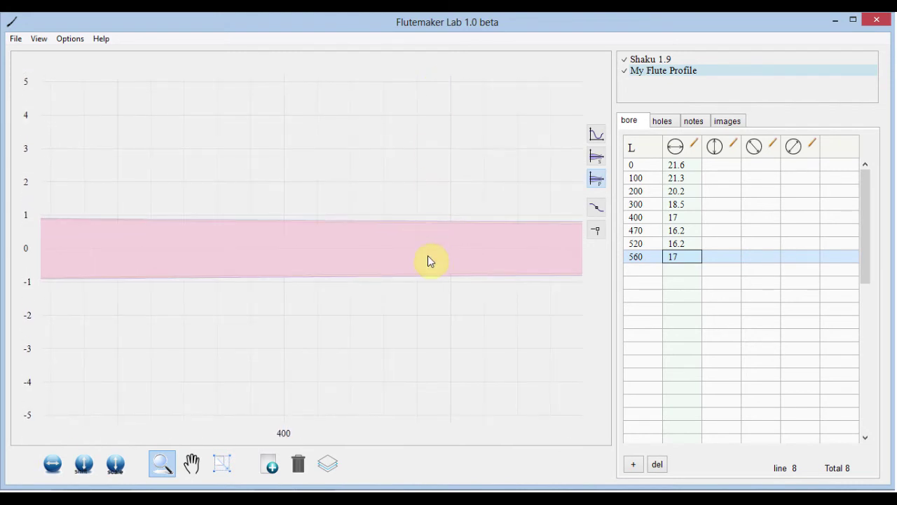
left_click_drag(426, 258, 448, 82)
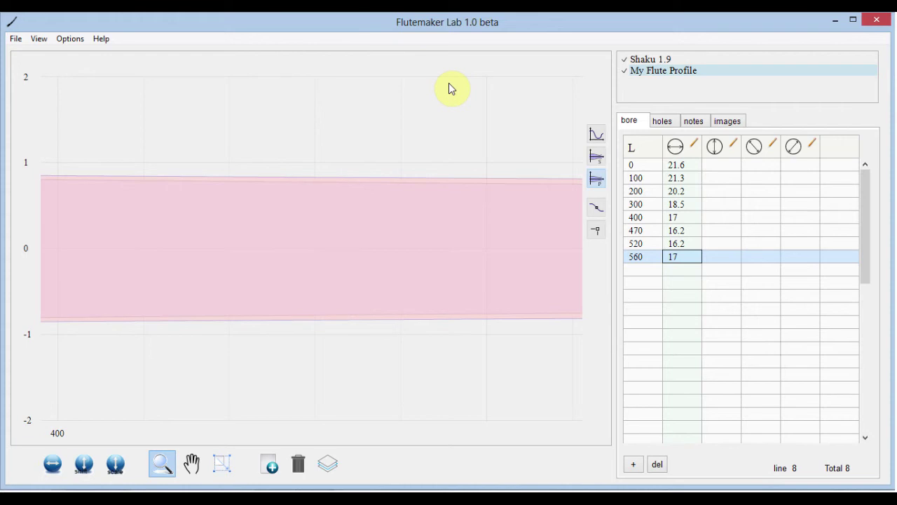
Step: Pan along the bands past the 500 mark to the bore's flared far end
left_click(191, 462)
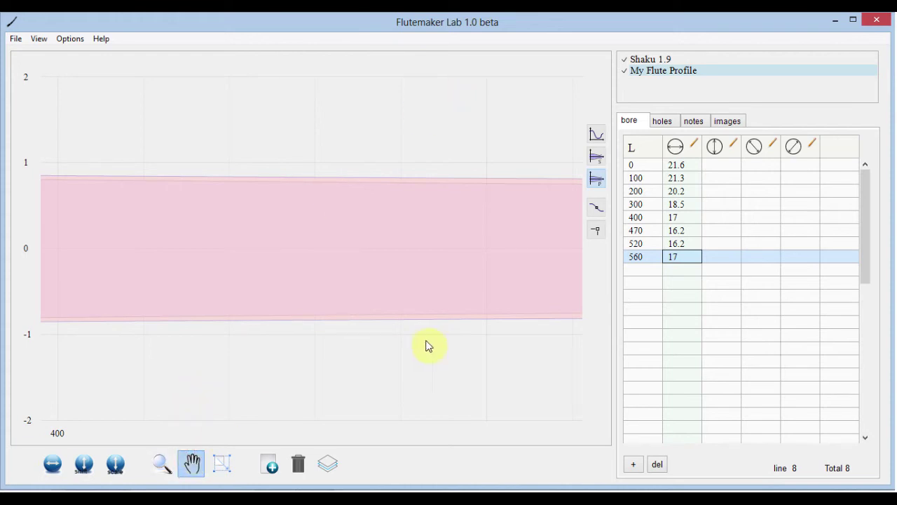
left_click_drag(423, 348, 130, 365)
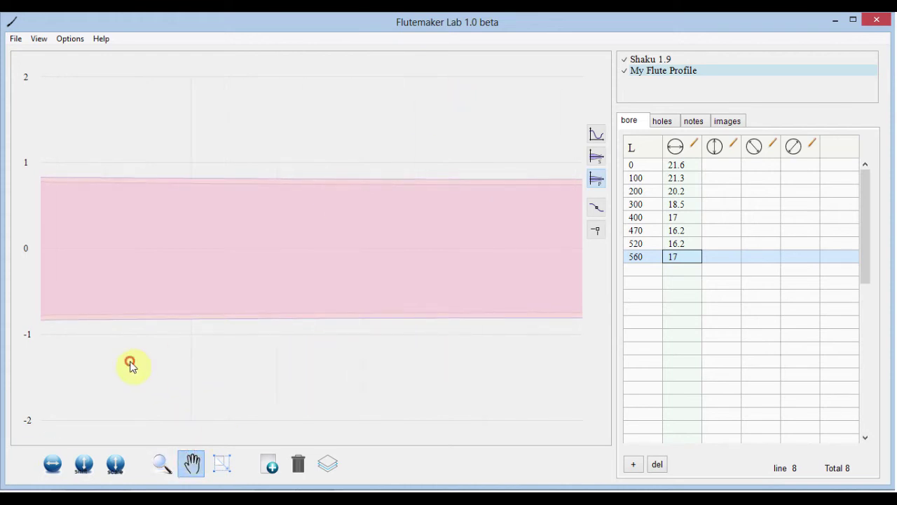
left_click(478, 361)
left_click_drag(448, 375, 206, 383)
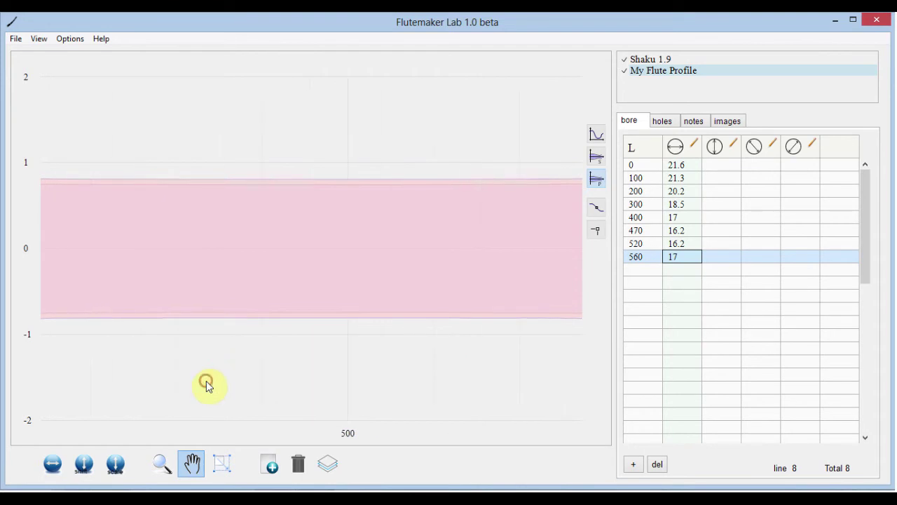
left_click(417, 362)
left_click_drag(379, 367, 160, 370)
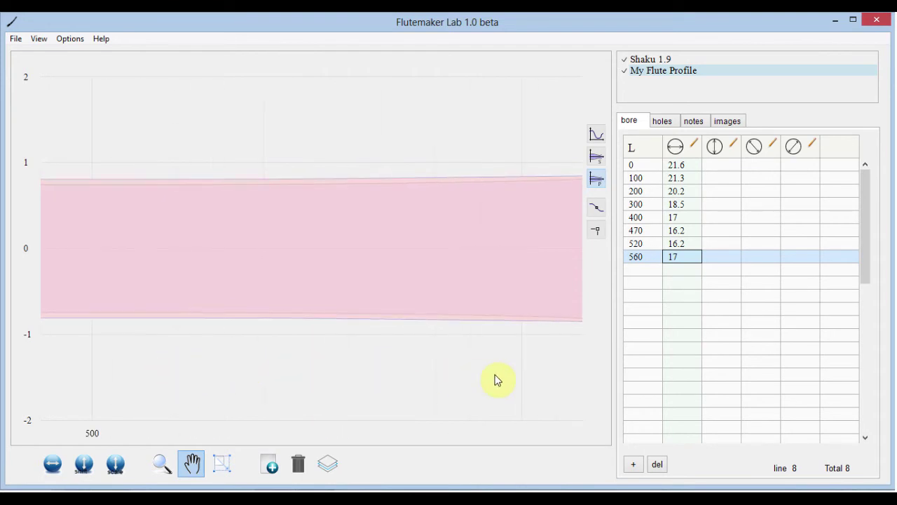
left_click_drag(494, 374, 222, 384)
left_click(222, 382)
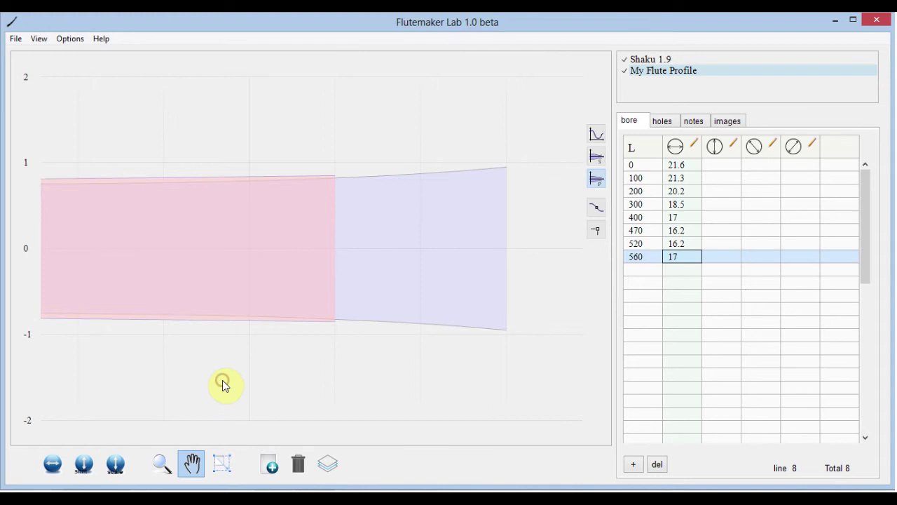
Step: Zoom out and re-pan until the x-axis spans the full 0 to 600 length
left_click(161, 464)
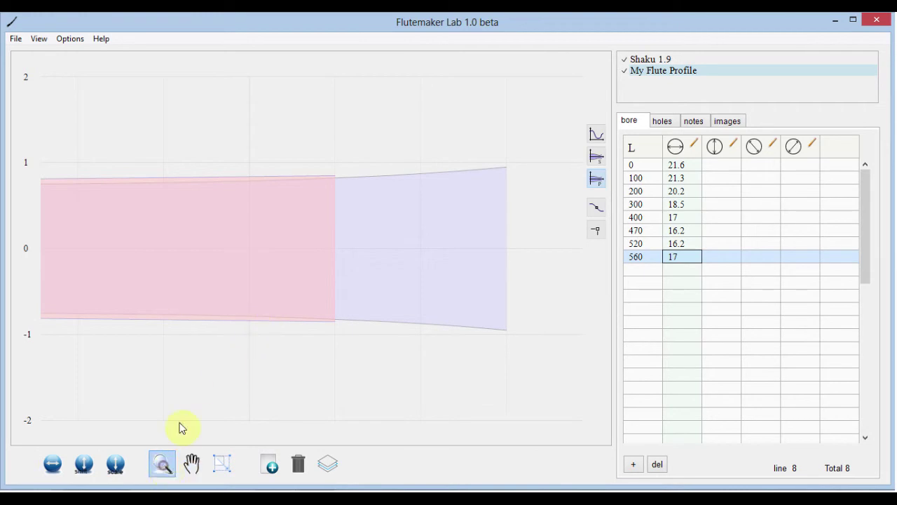
left_click_drag(263, 335, 247, 414)
left_click_drag(240, 306, 236, 397)
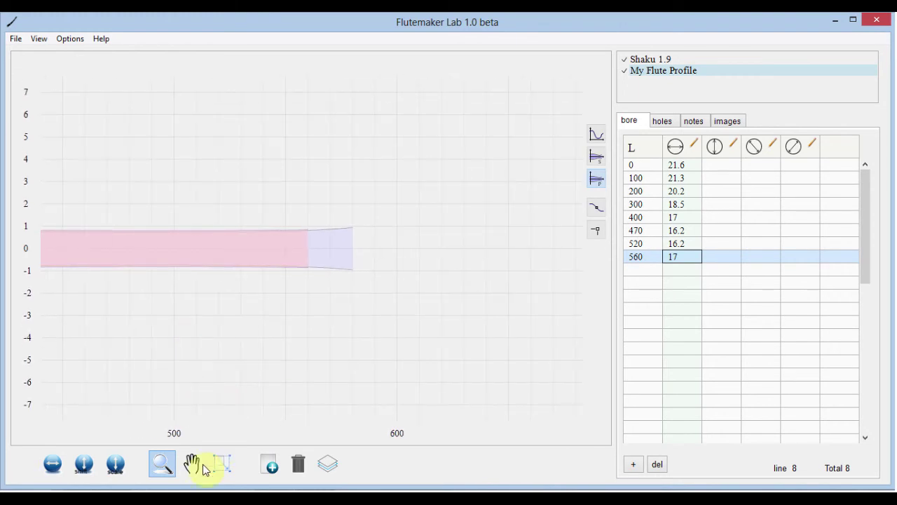
left_click(193, 463)
left_click_drag(178, 345, 345, 328)
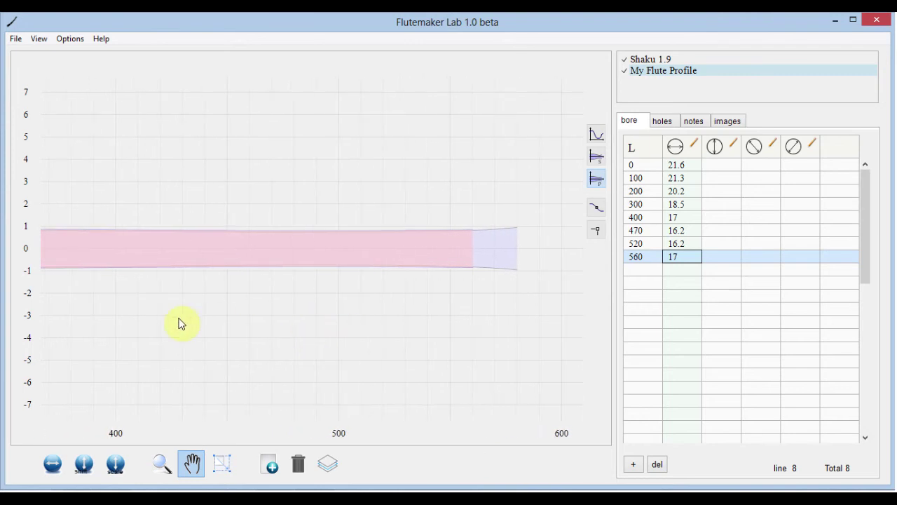
left_click_drag(161, 325, 349, 318)
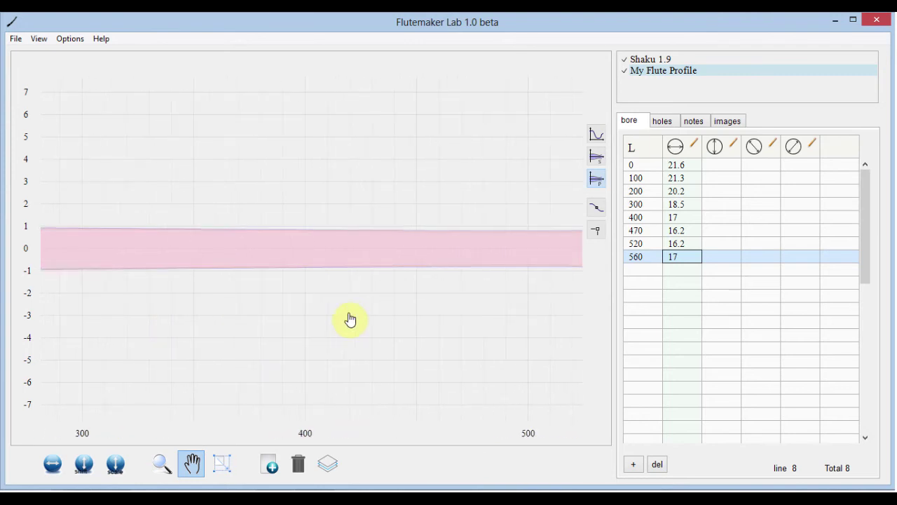
left_click(161, 464)
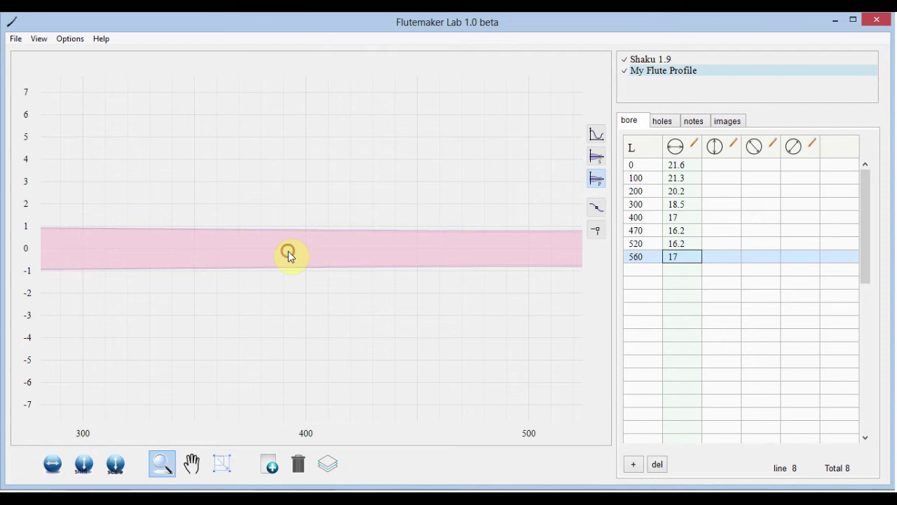
left_click_drag(288, 251, 254, 382)
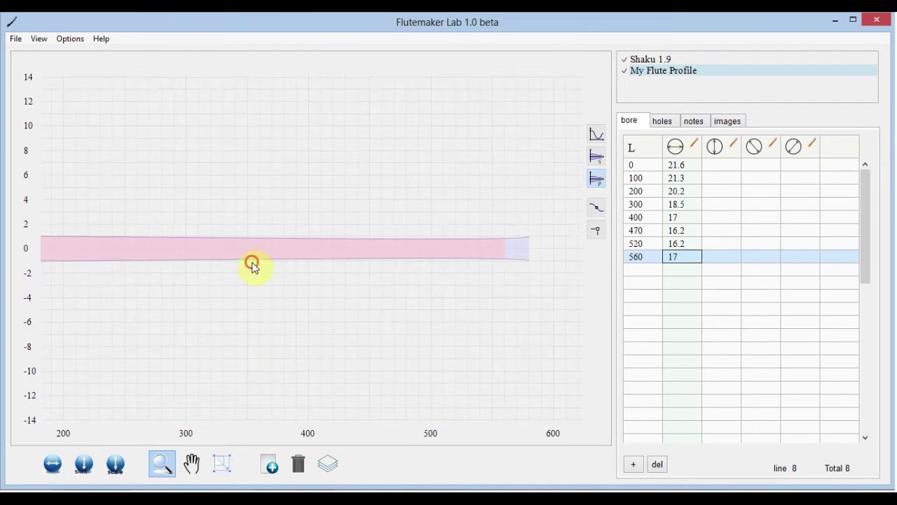
left_click_drag(253, 264, 322, 321)
left_click(192, 464)
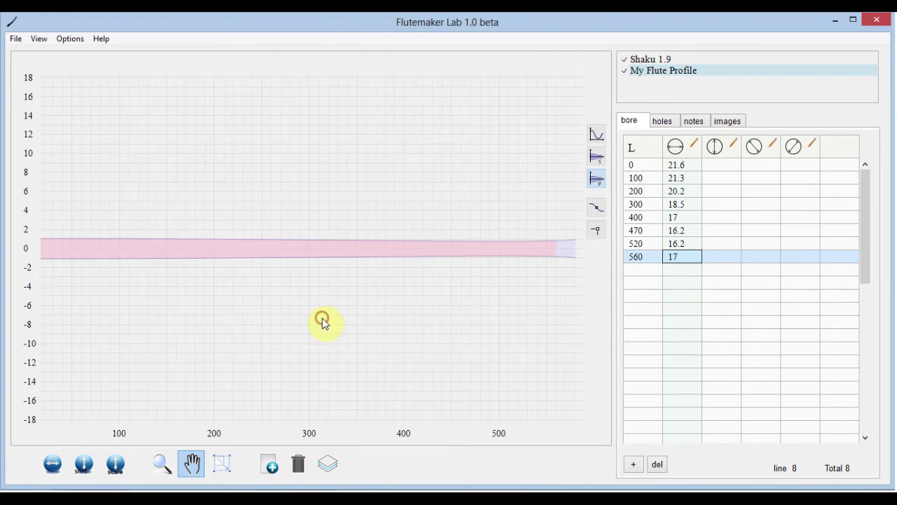
left_click(162, 463)
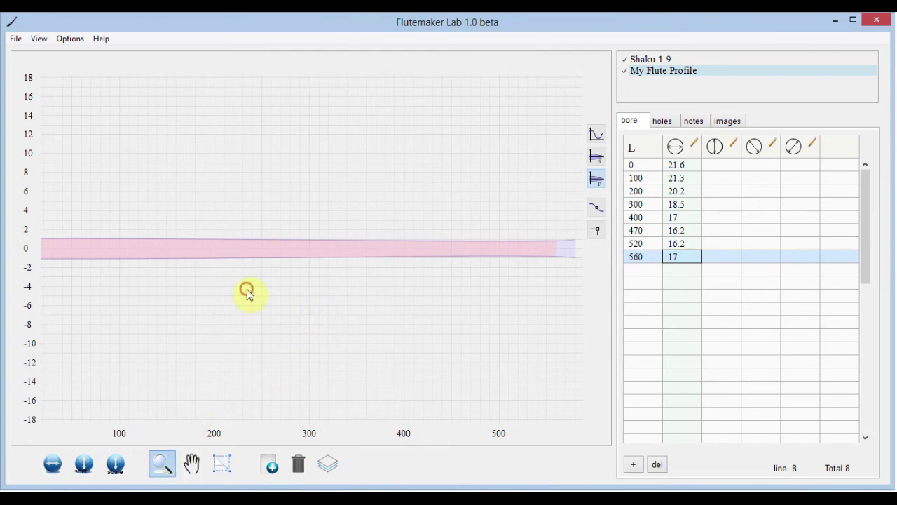
left_click_drag(247, 293, 230, 342)
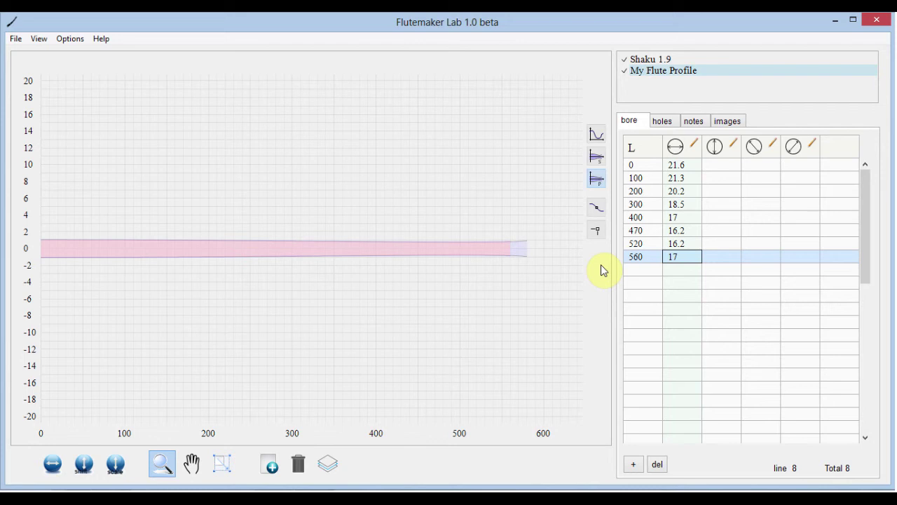
Step: Compare both bores in the cross-section, diameter-curve and proportional views
left_click(596, 157)
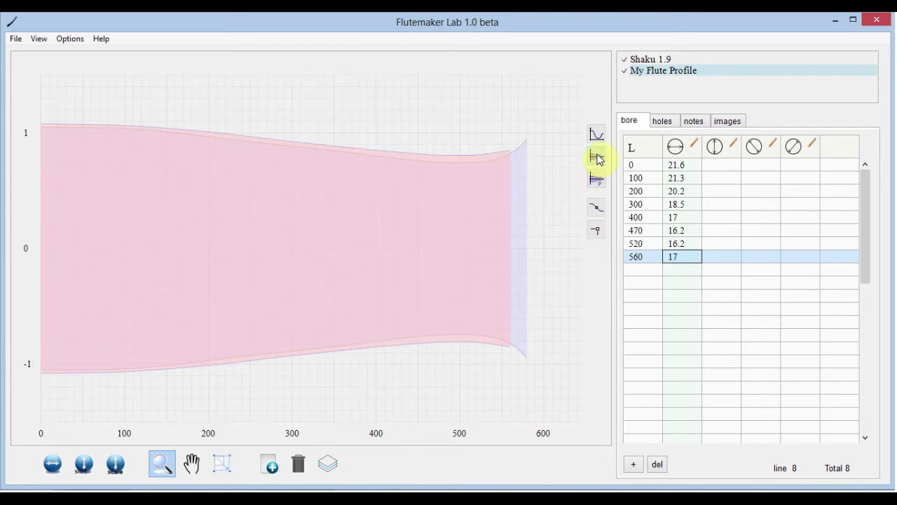
left_click(596, 135)
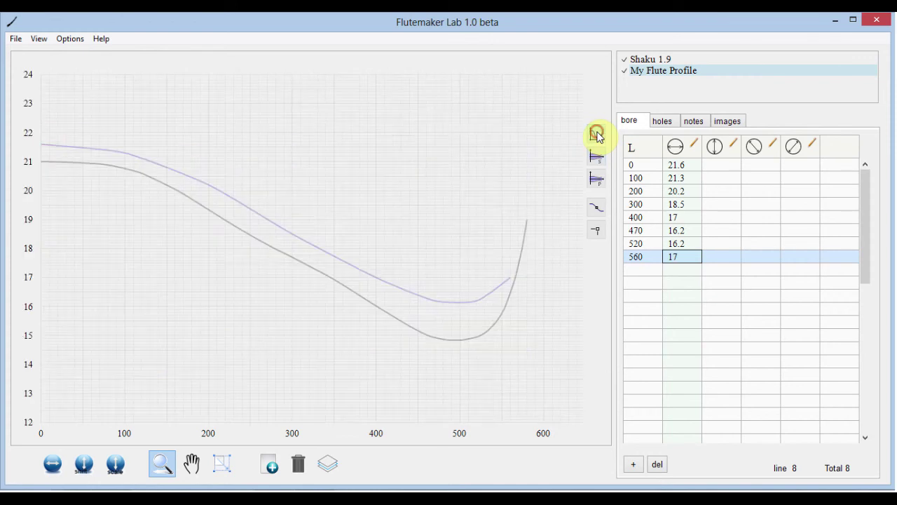
left_click(596, 181)
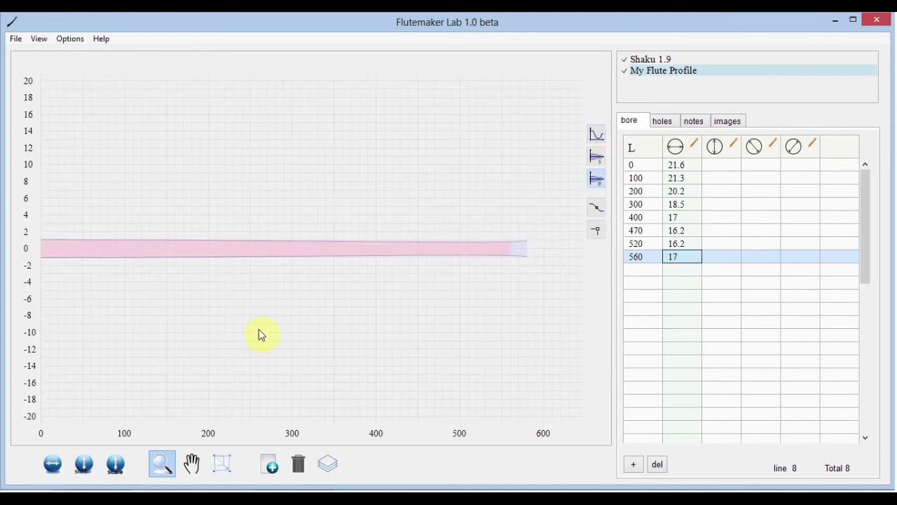
Step: Zoom out to 0–800 length and ±26 radius, then cycle the views again, ending proportional
left_click(283, 293)
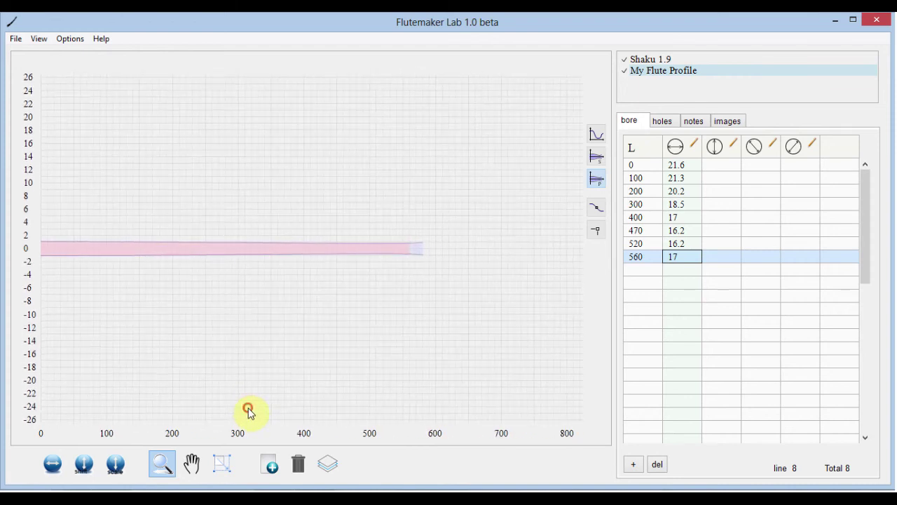
left_click(595, 162)
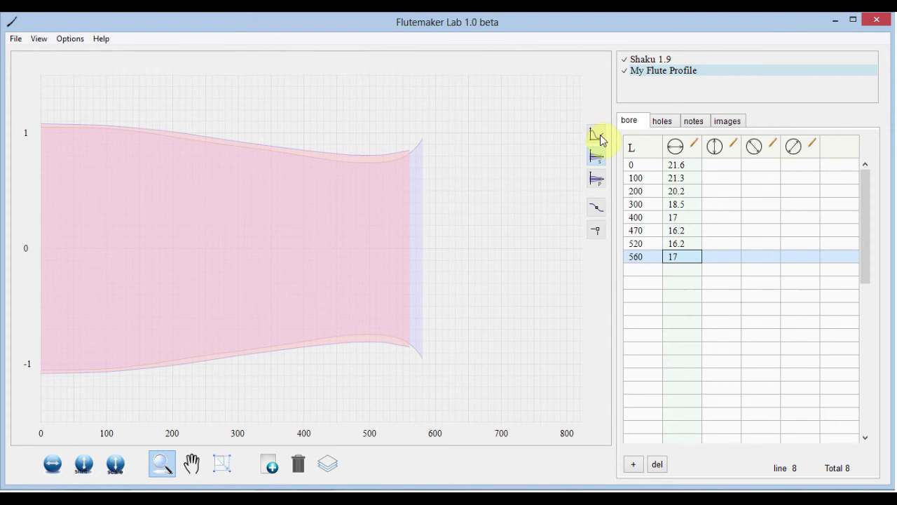
left_click(597, 135)
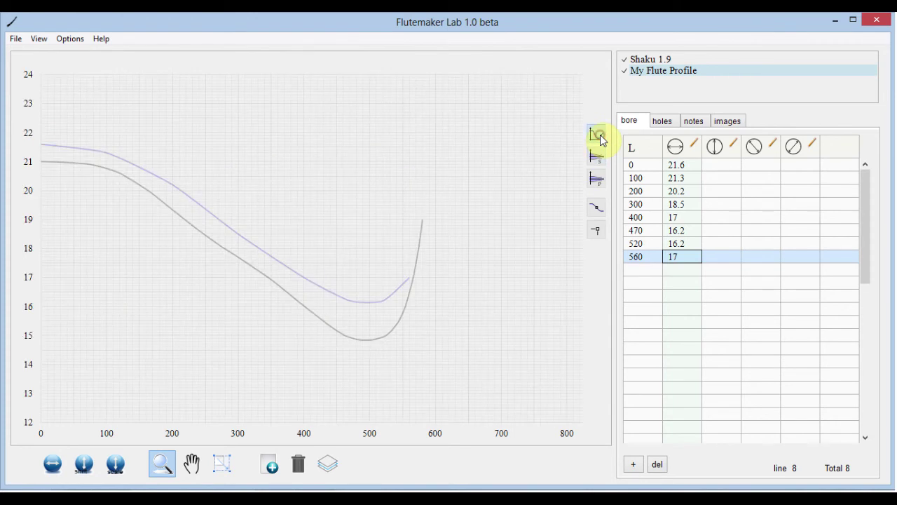
left_click(595, 180)
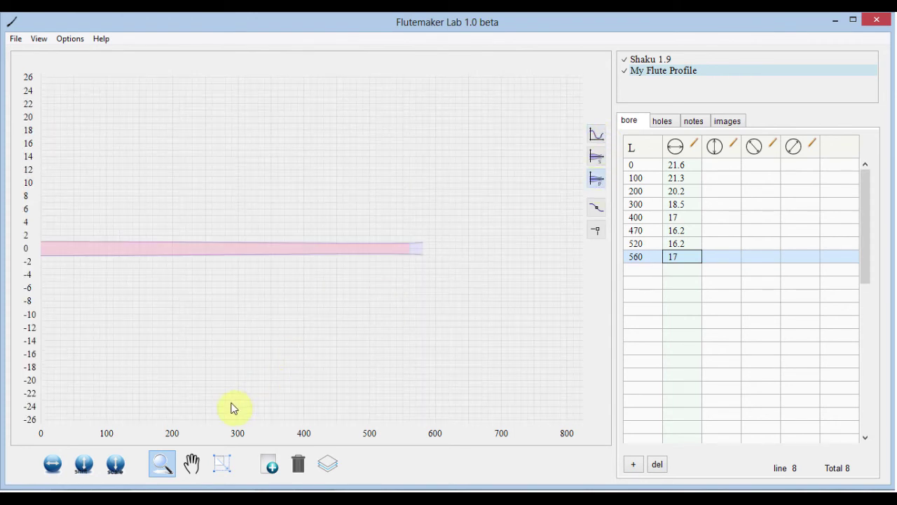
Step: Zoom in around 420 and compare both bores in cross-section, diameter and proportional views
left_click(325, 262)
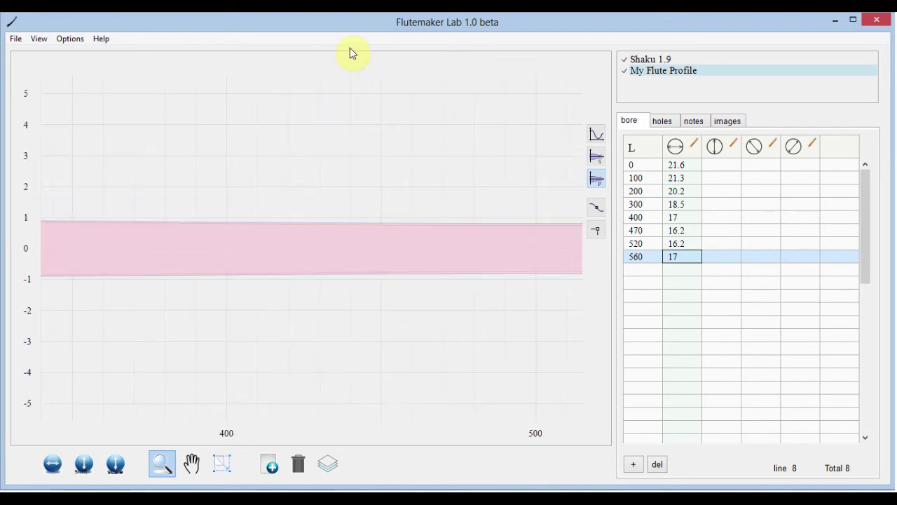
left_click(597, 159)
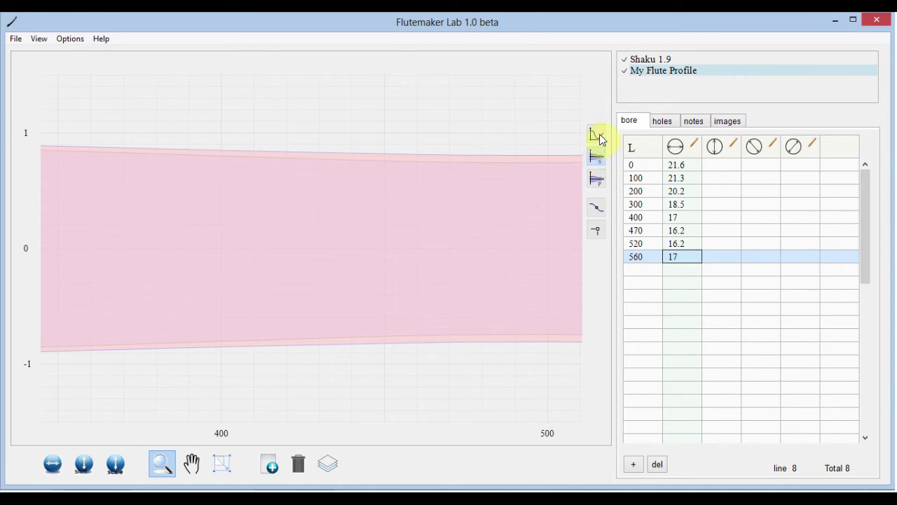
left_click(597, 135)
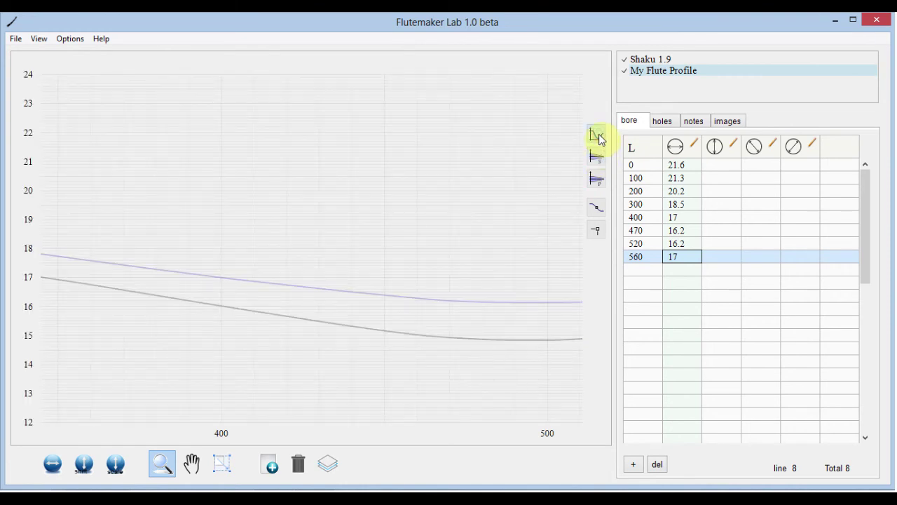
left_click(597, 175)
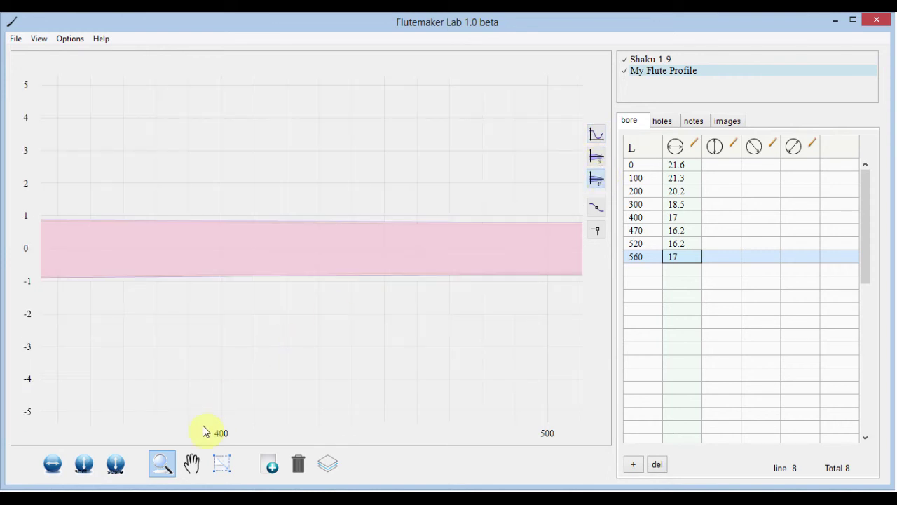
Step: Zoom out slightly, pan to the 400–600 range, and cycle the views again, ending proportional
left_click(294, 340)
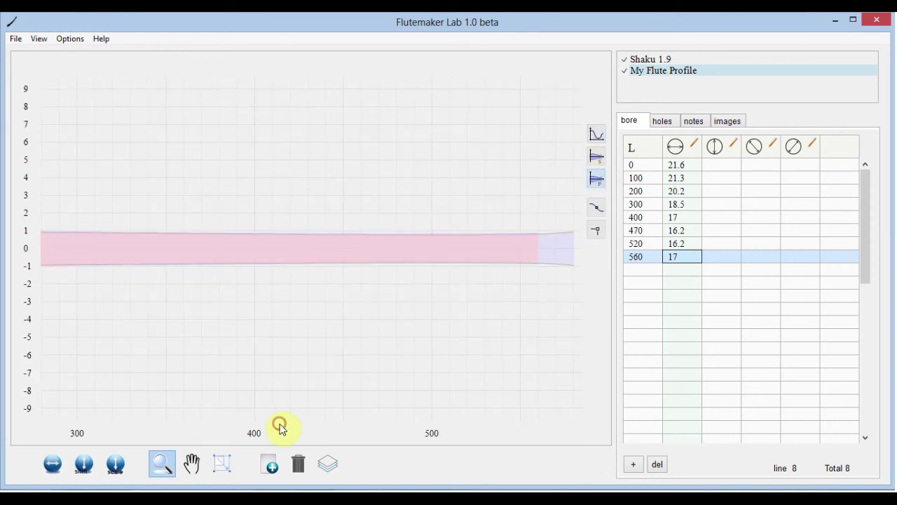
left_click(191, 469)
left_click_drag(444, 300, 337, 310)
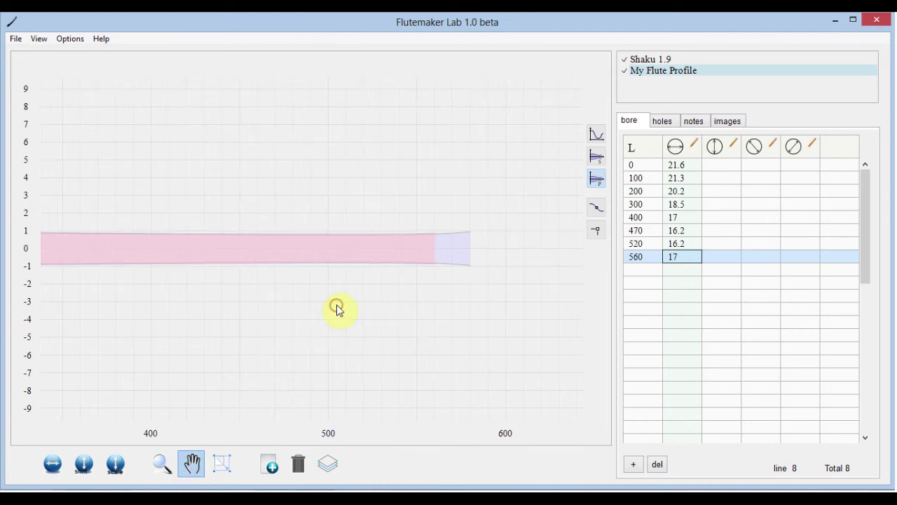
left_click(595, 160)
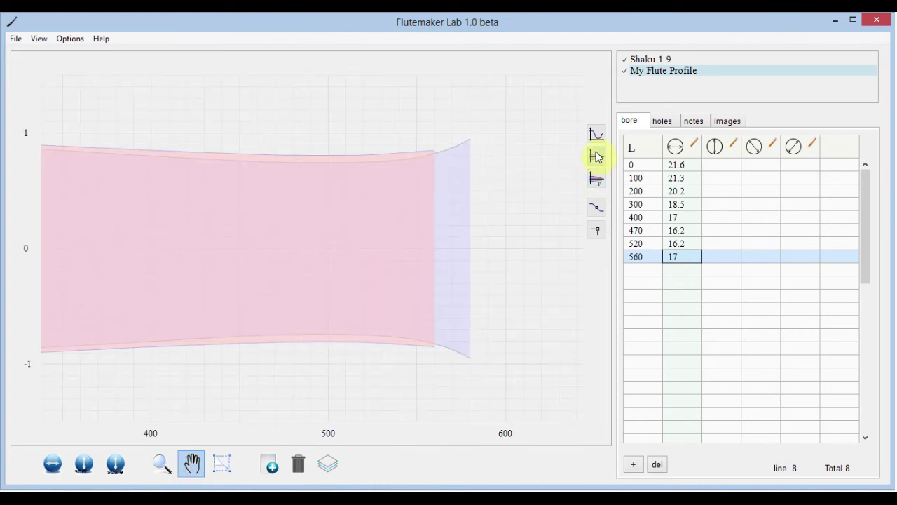
left_click(598, 137)
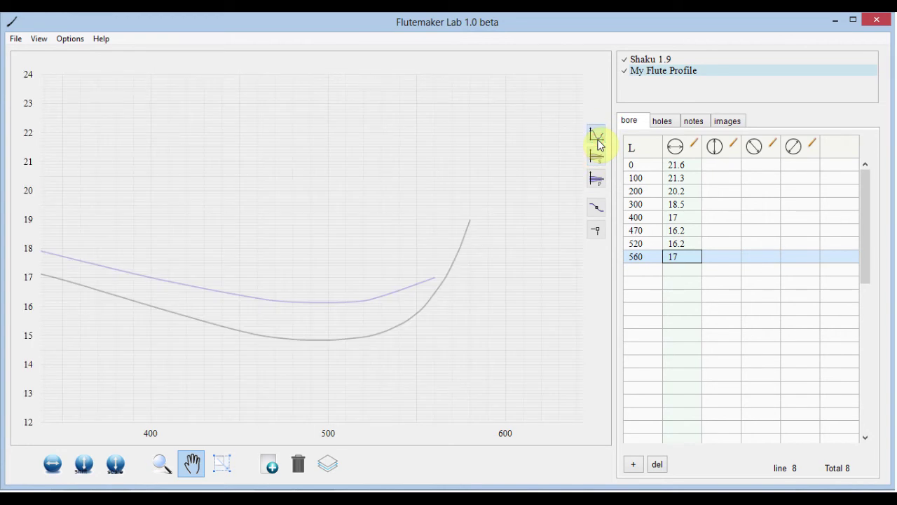
left_click(596, 179)
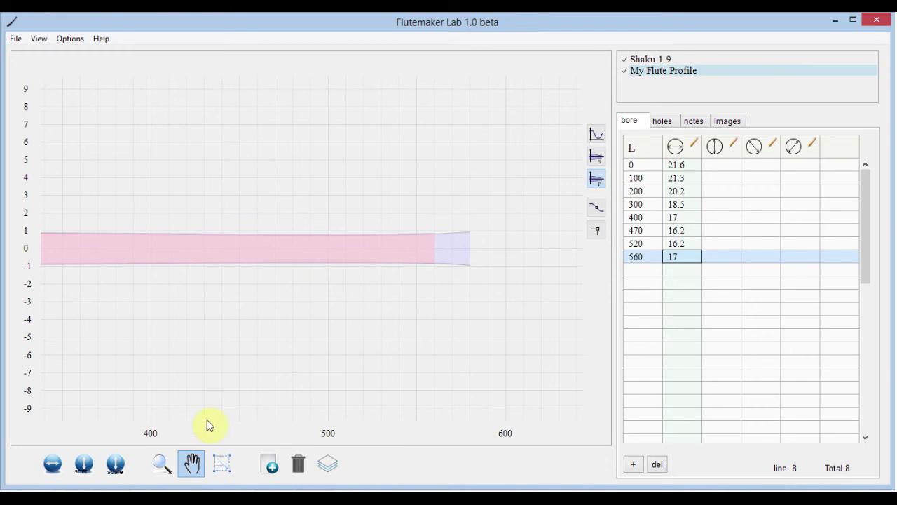
left_click(162, 464)
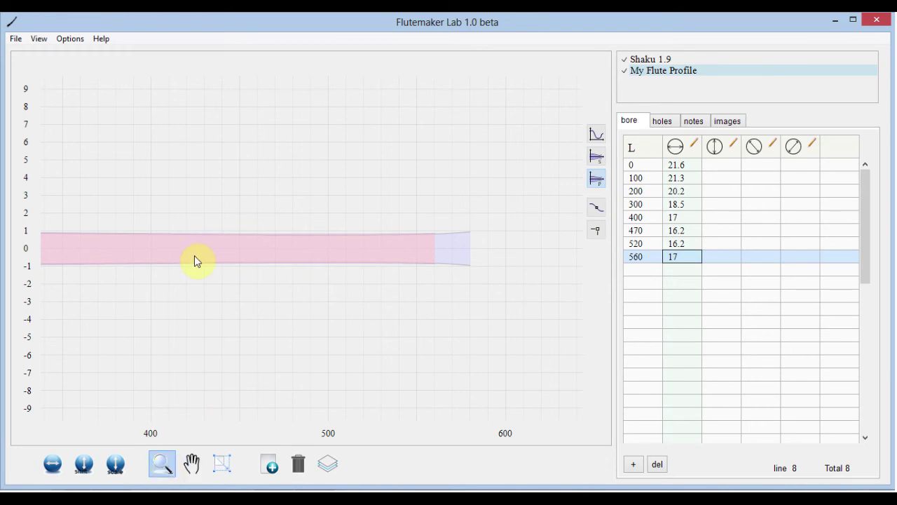
Step: Zoom out, pan to start at 0, show diameter curves, and label measurement points 0 to 560
left_click_drag(195, 255, 201, 337)
left_click(192, 463)
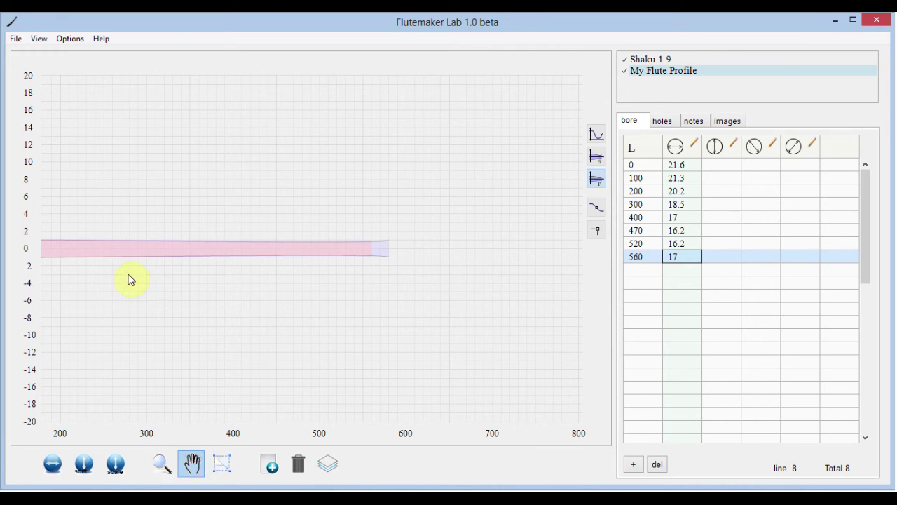
left_click_drag(129, 279, 330, 274)
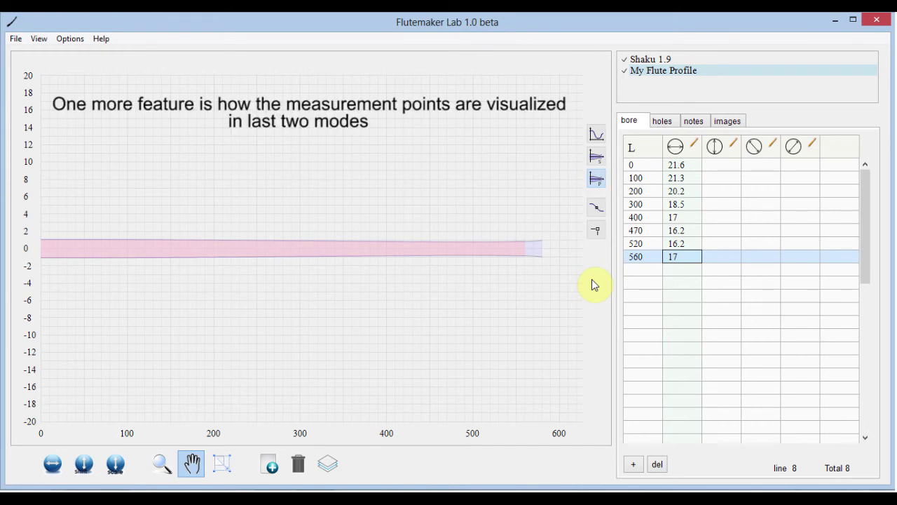
left_click(595, 133)
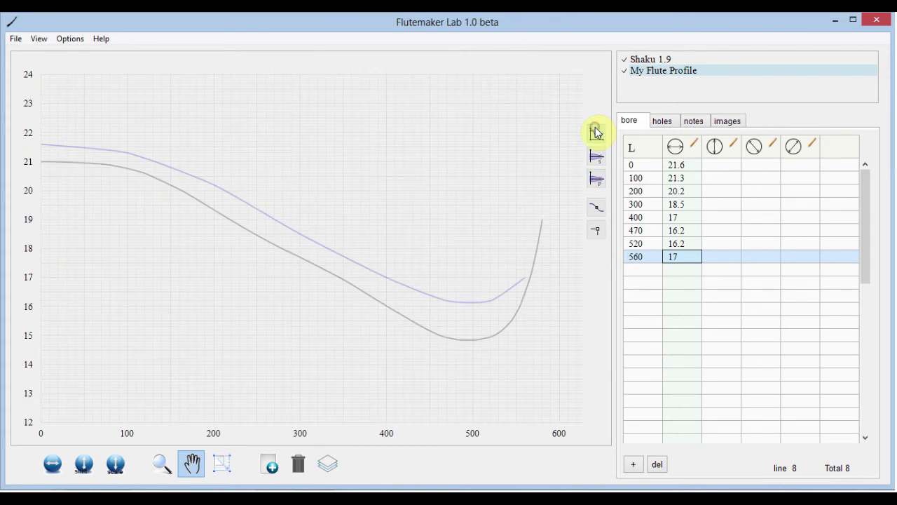
left_click(597, 204)
Step: Mark the 470 point with length and diameter projection lines, then view it in cross-section
left_click(598, 229)
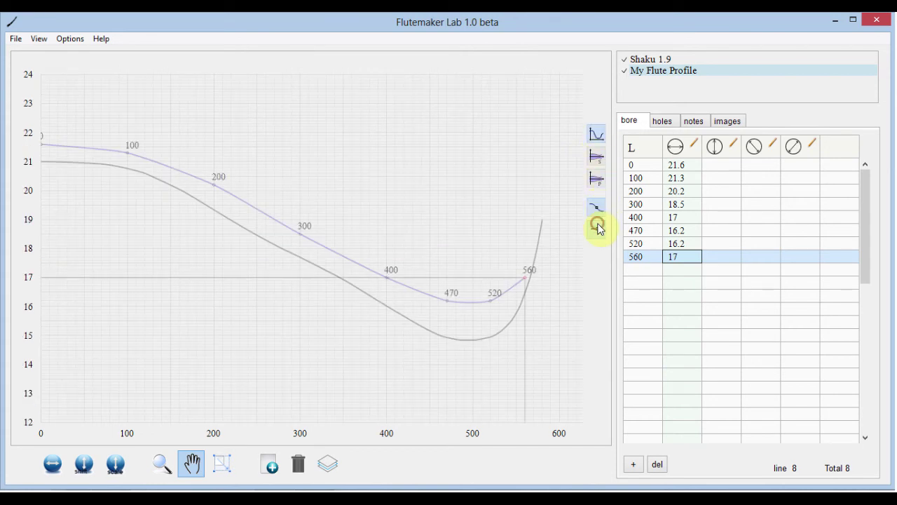
left_click(678, 230)
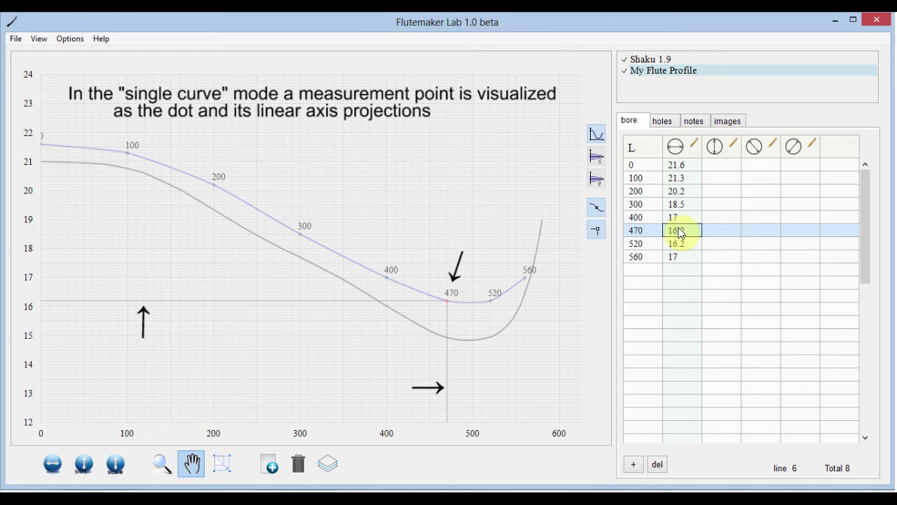
left_click(598, 158)
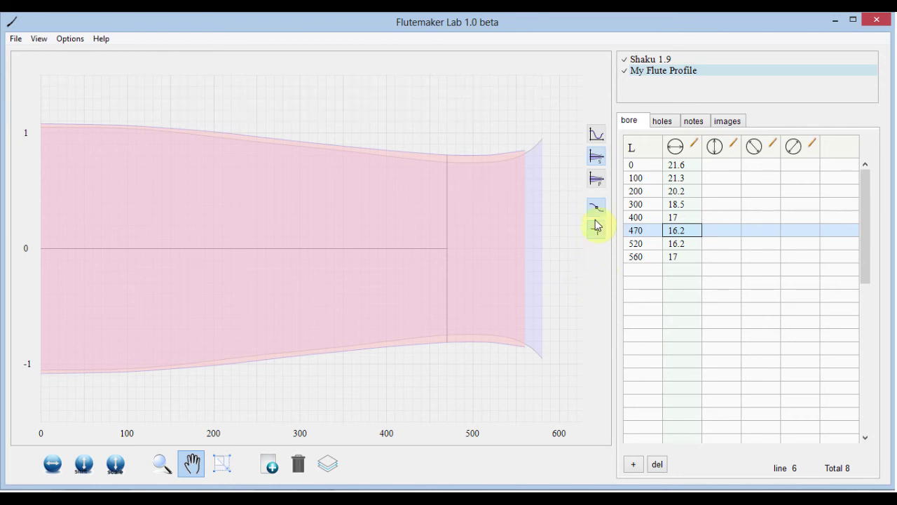
Step: Switch to the proportional view, where the 470 mark appears as a measuring rod in the bore
left_click(597, 180)
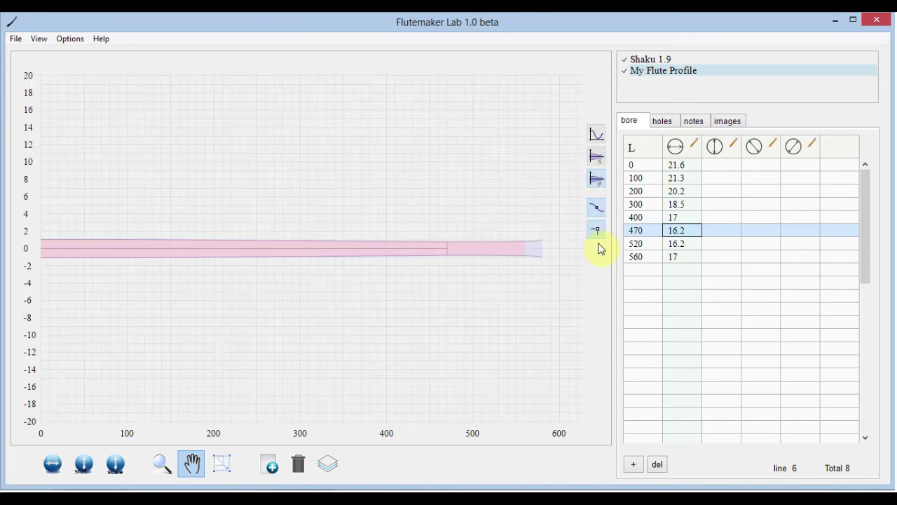